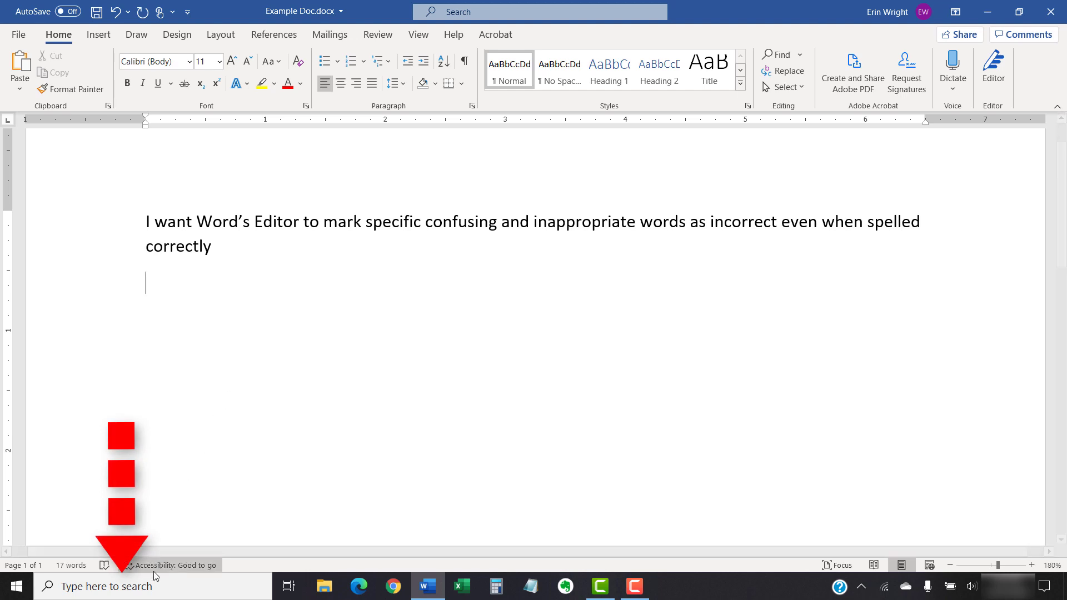
Launch File Explorer and browse to the user's profile folder under C:\Users
left_click(107, 586)
type("f")
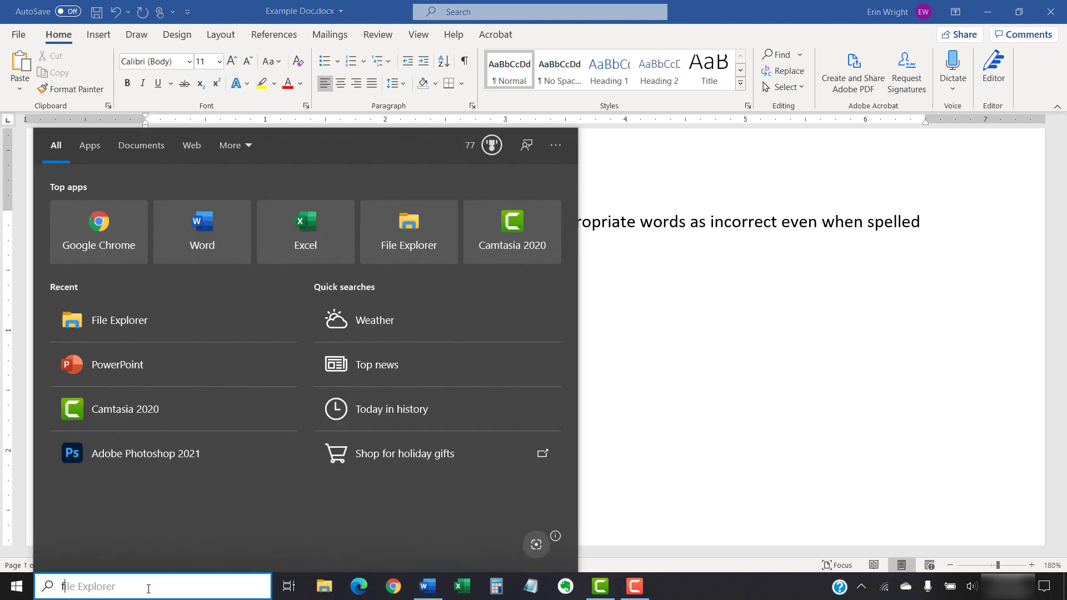
type("il")
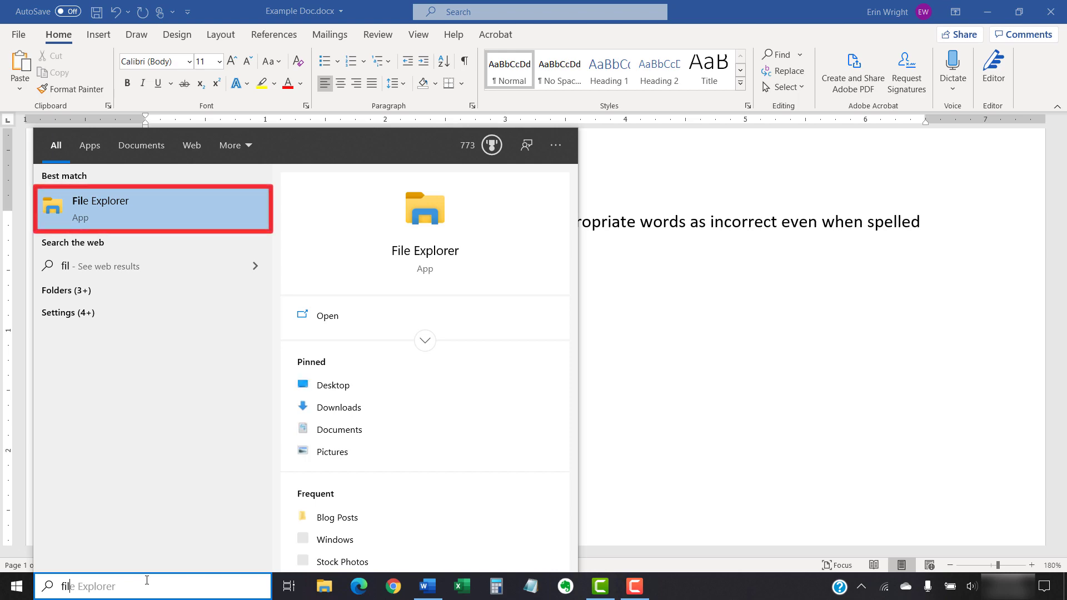
left_click(123, 206)
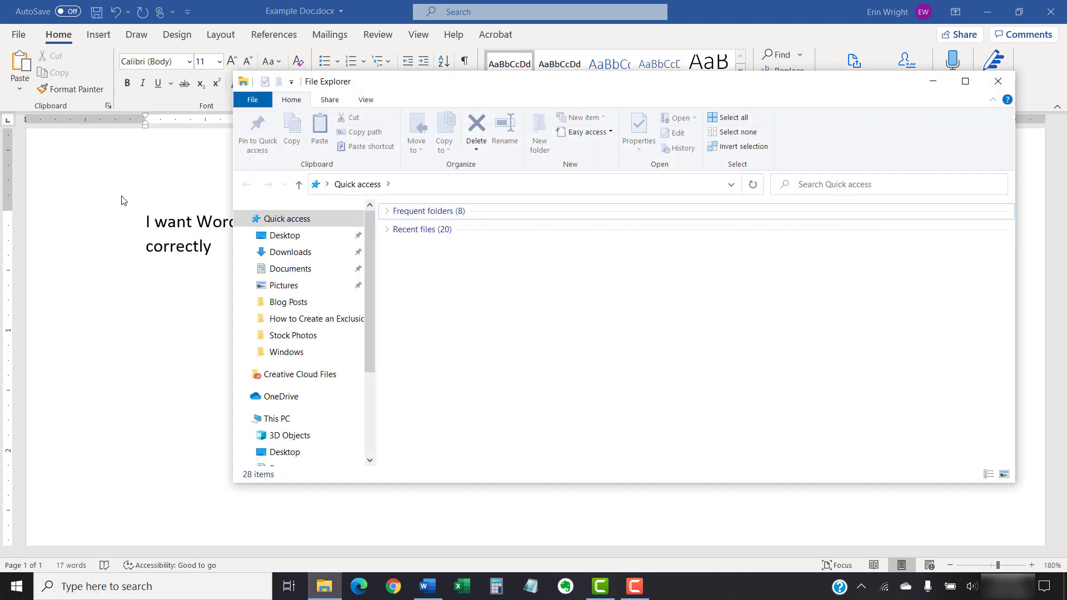
left_click_drag(368, 342, 370, 432)
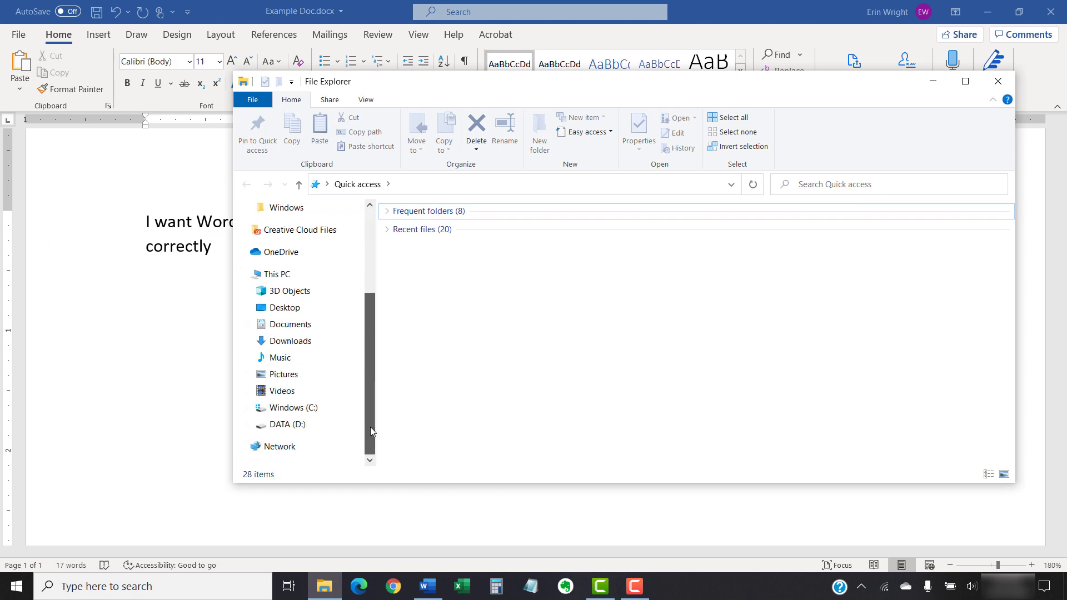
left_click(317, 408)
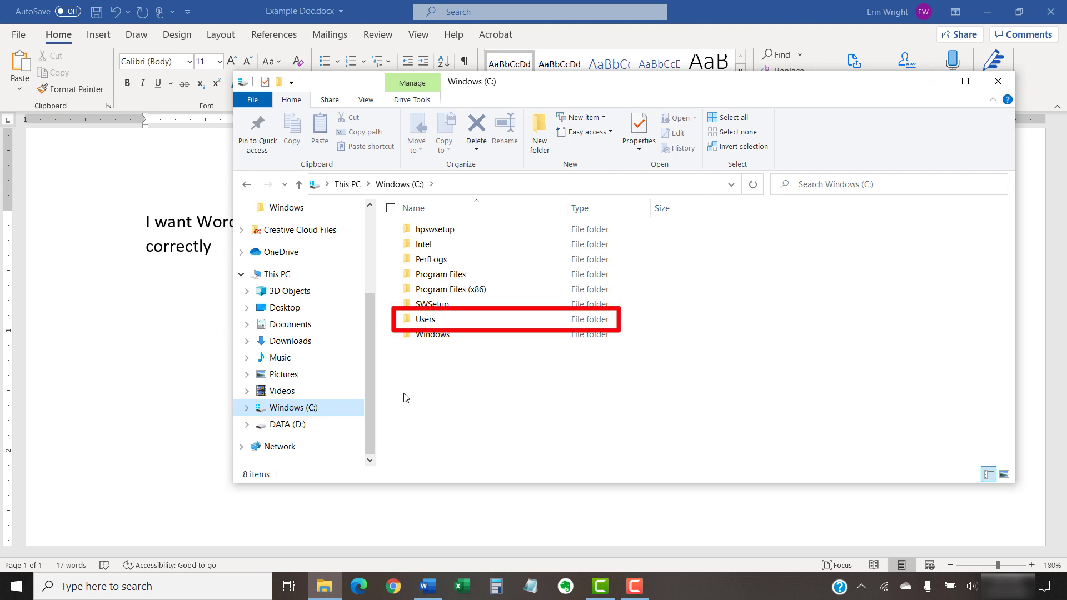
double_click(425, 320)
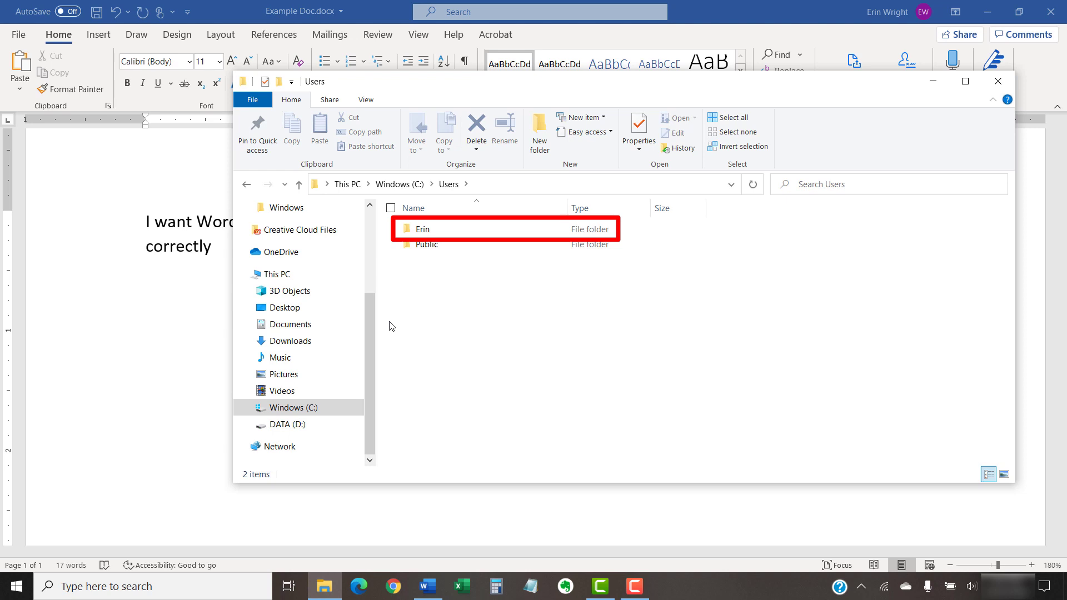
double_click(417, 229)
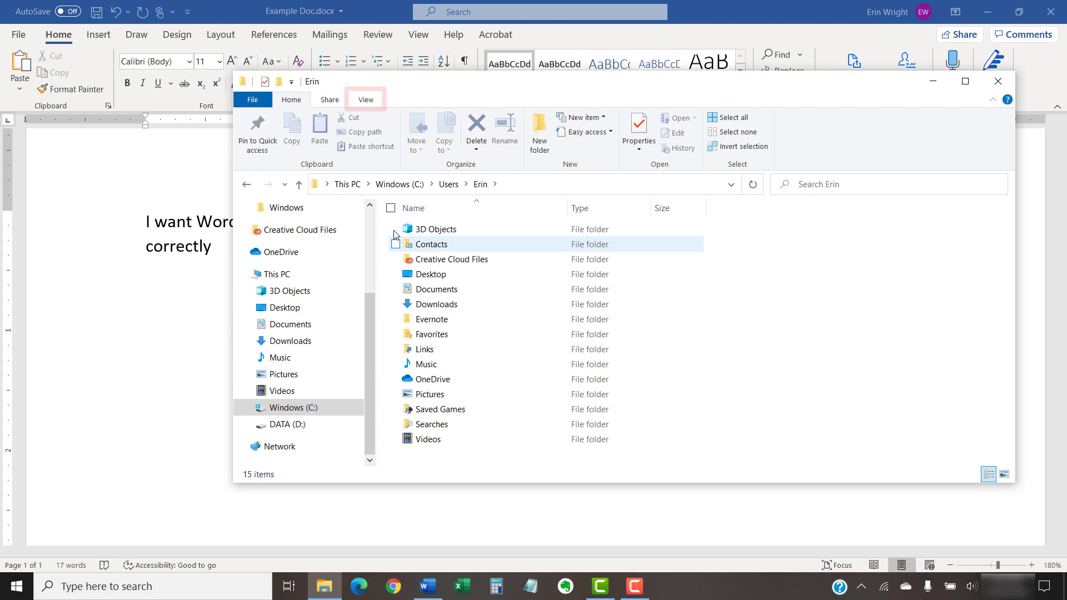
Show hidden items, then browse into AppData, Roaming and Microsoft
left_click(365, 100)
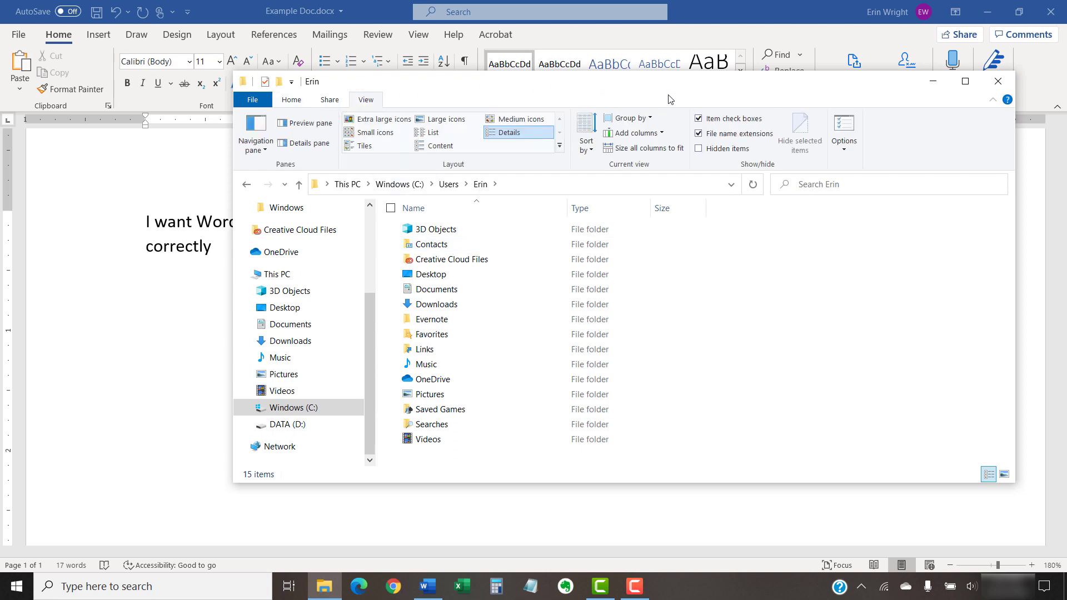
left_click(699, 148)
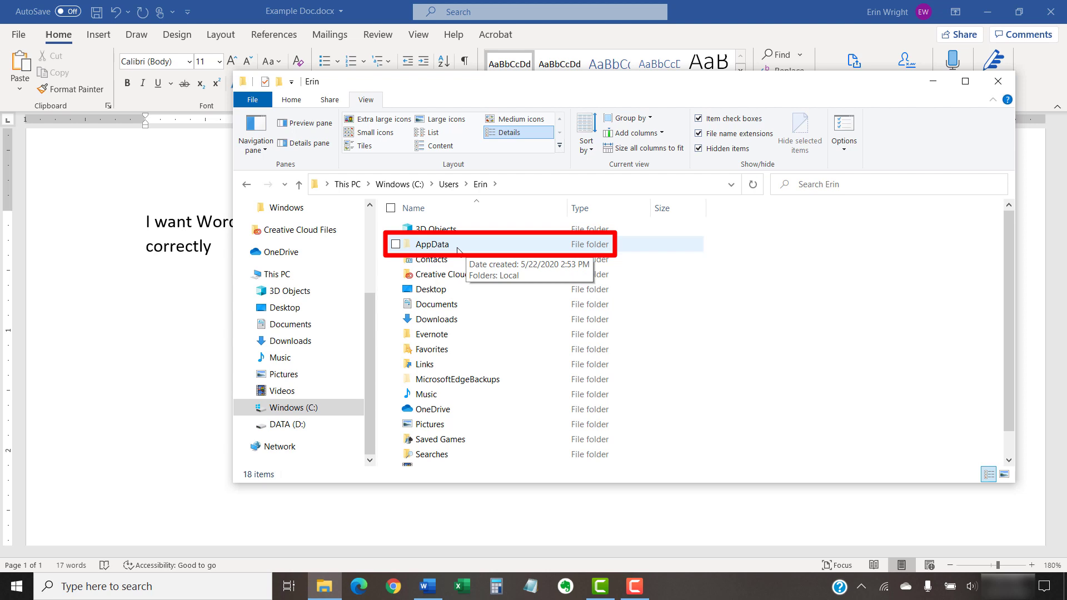
double_click(457, 247)
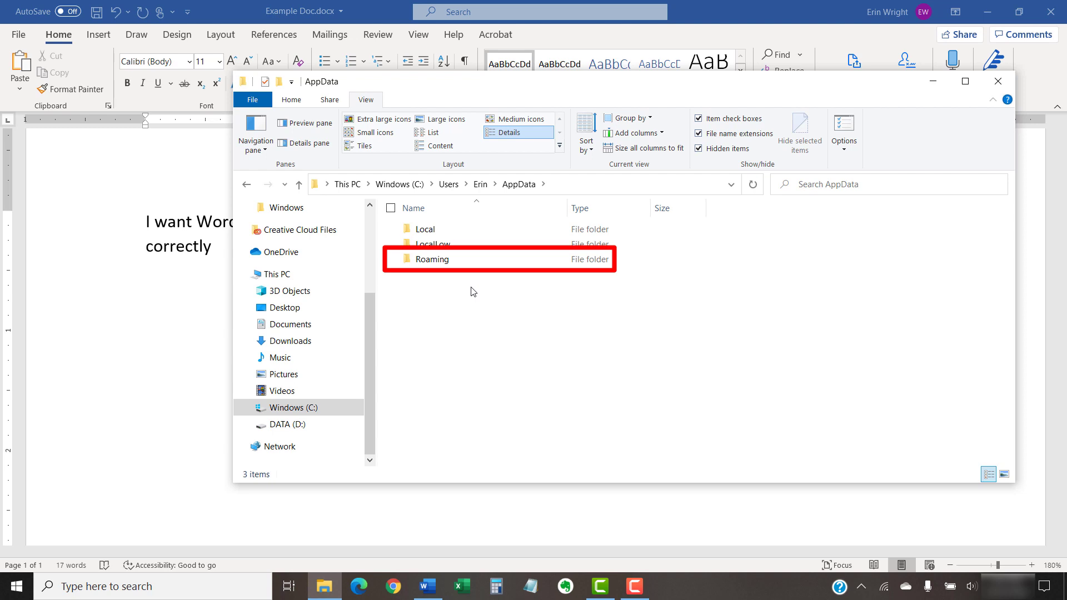
double_click(434, 260)
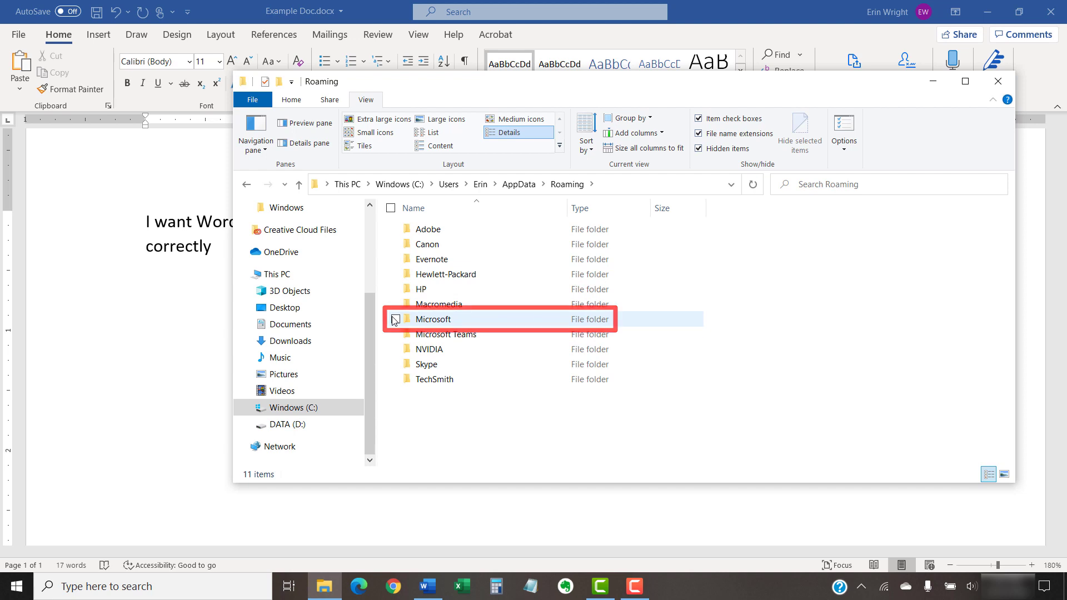
double_click(433, 319)
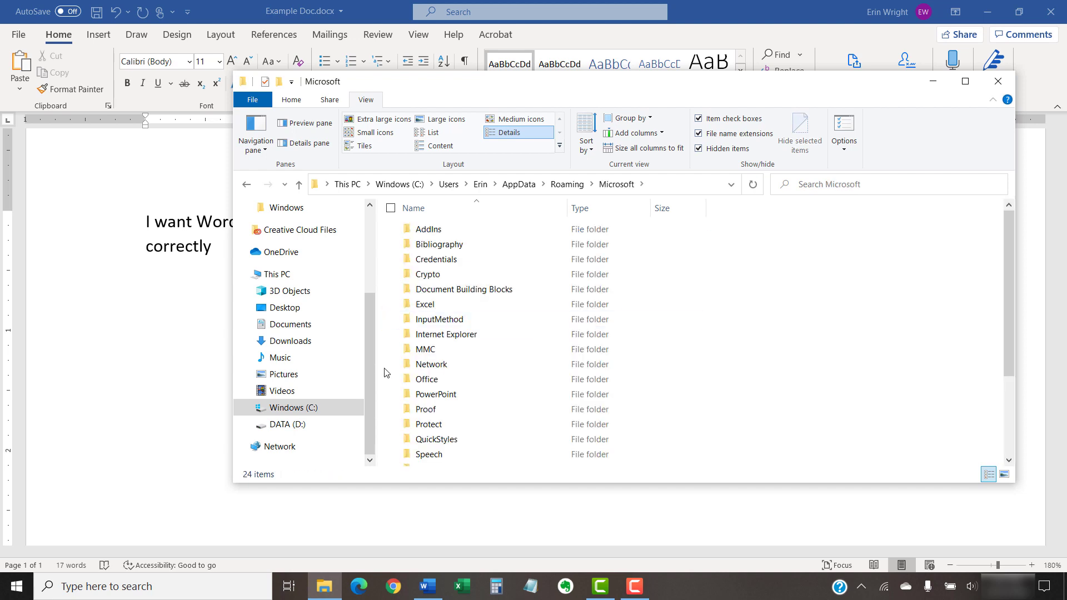
scroll(385, 372, "down", 3)
scroll(386, 372, "down", 2)
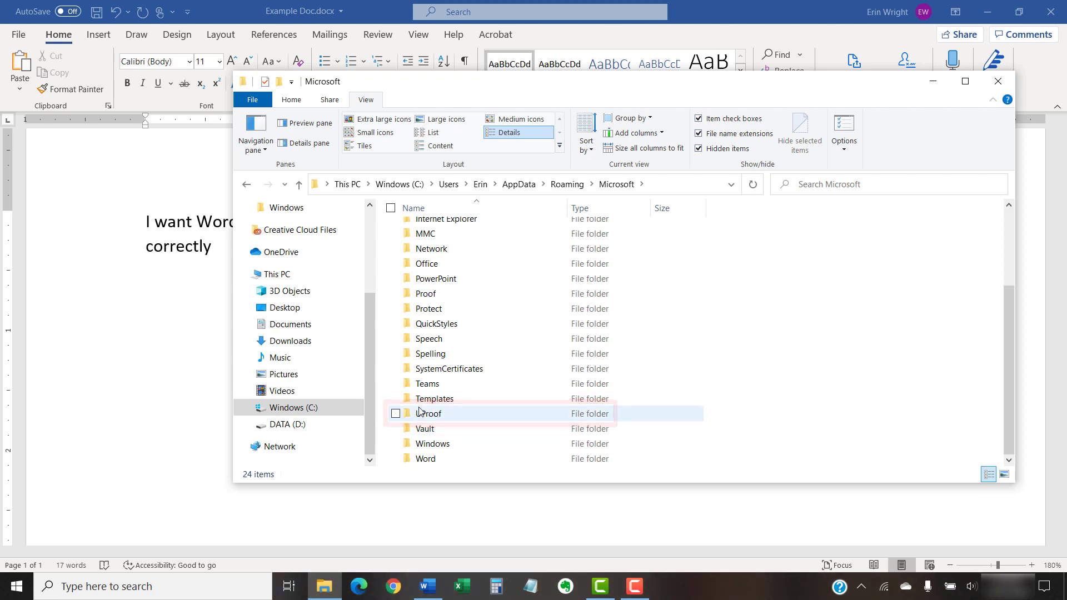
Enter the UProof folder listing CUSTOM.DIC and ExcludeDictionaryEN0409.lex
double_click(428, 413)
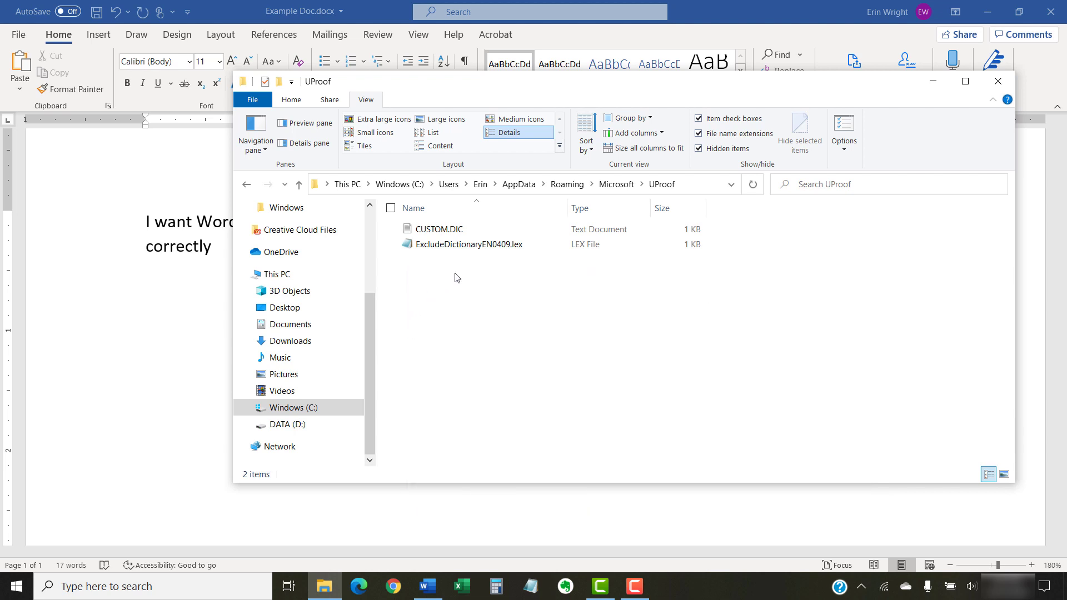
Open ExcludeDictionaryEN0409.lex with Notepad via Open with > More apps
left_click(453, 247)
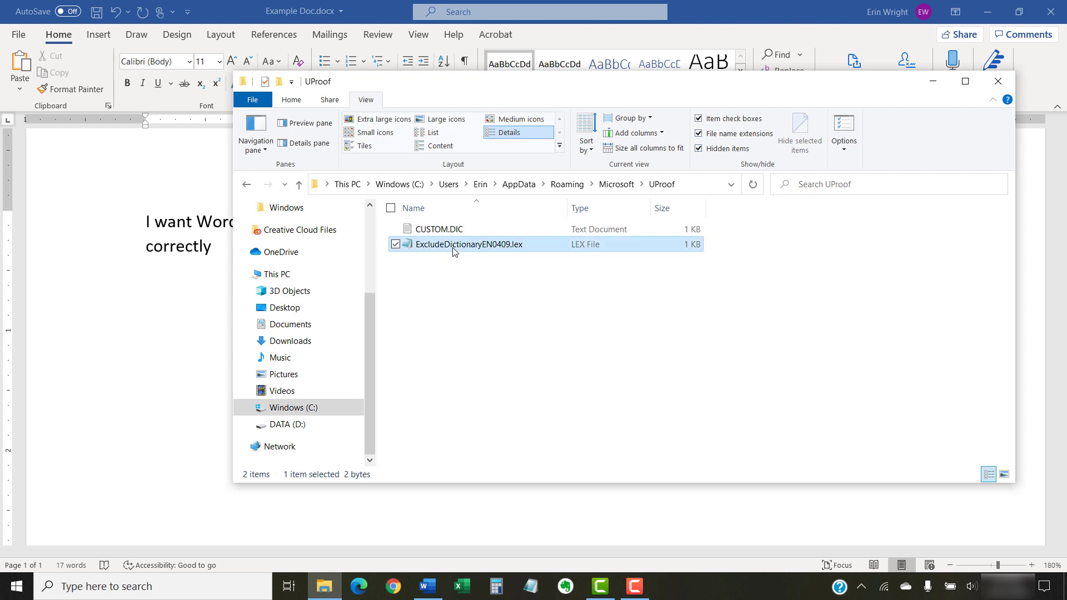
right_click(455, 250)
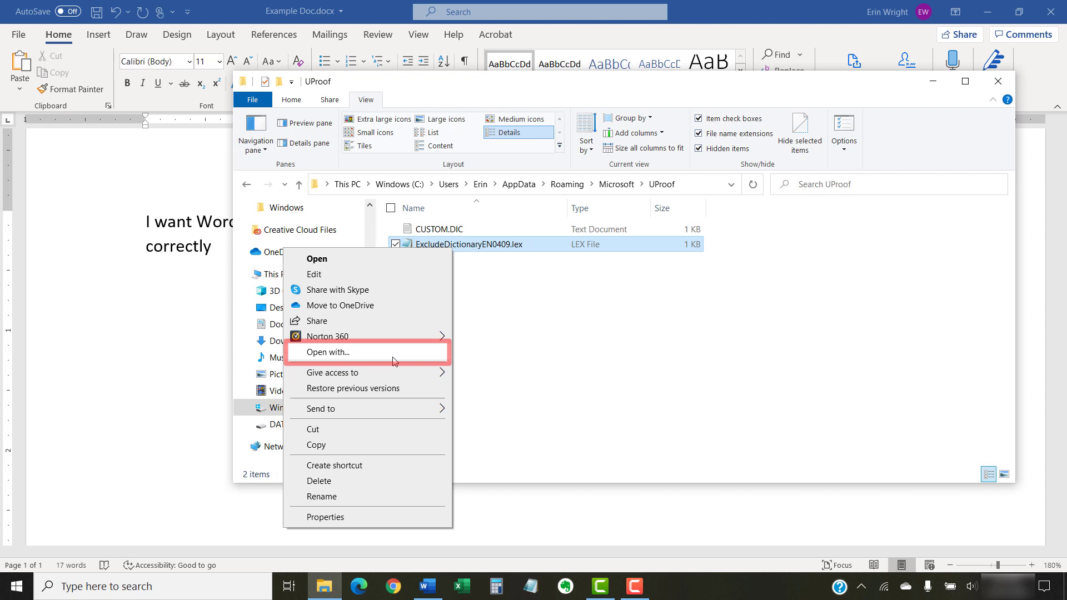
left_click(328, 352)
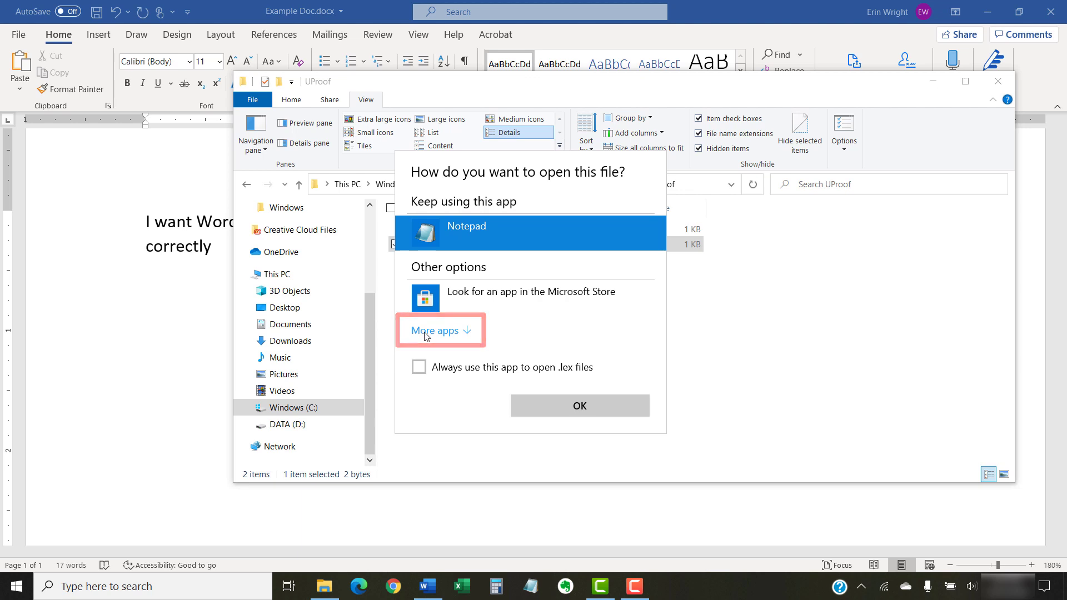
left_click(434, 330)
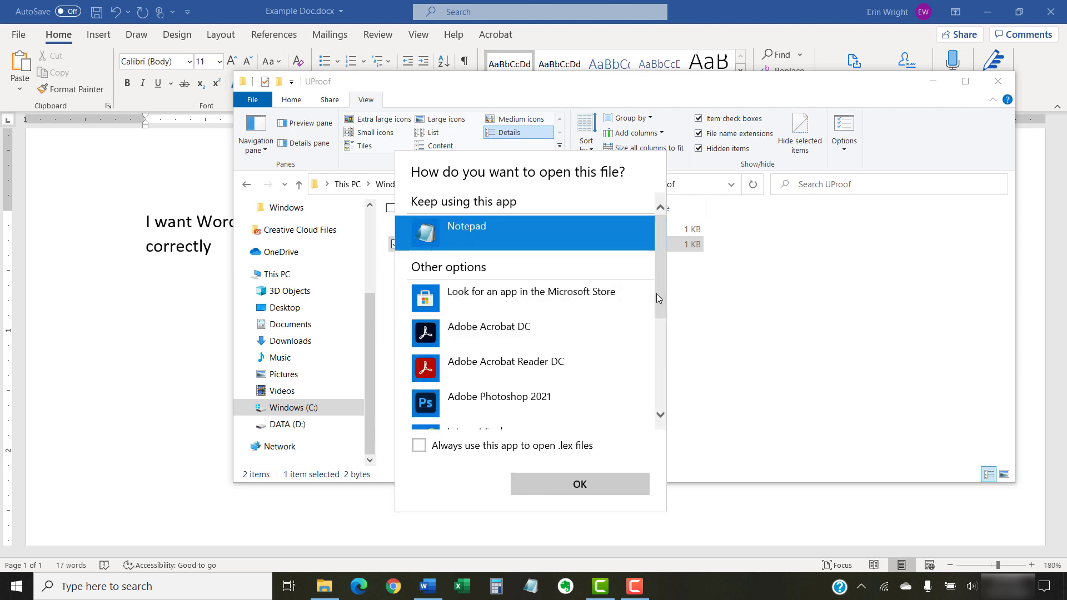
left_click_drag(657, 295, 662, 403)
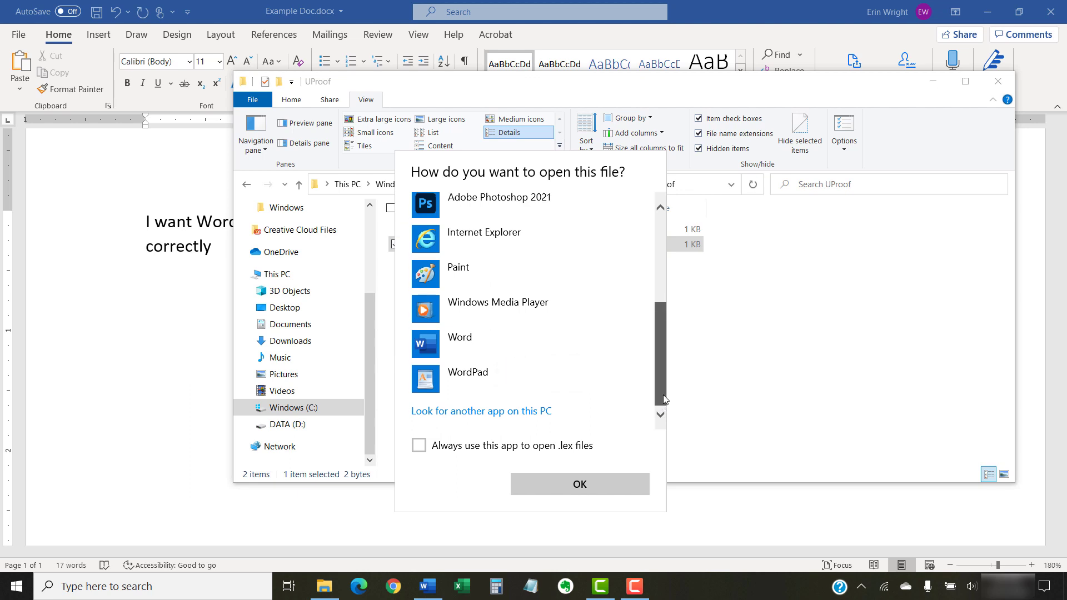
left_click_drag(662, 392, 662, 234)
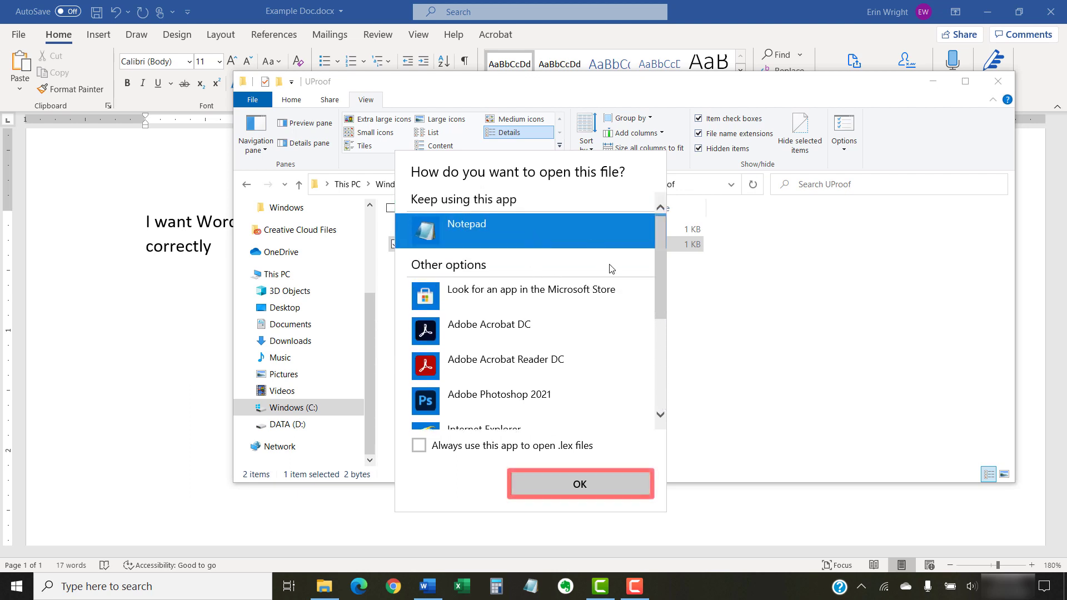
left_click(617, 485)
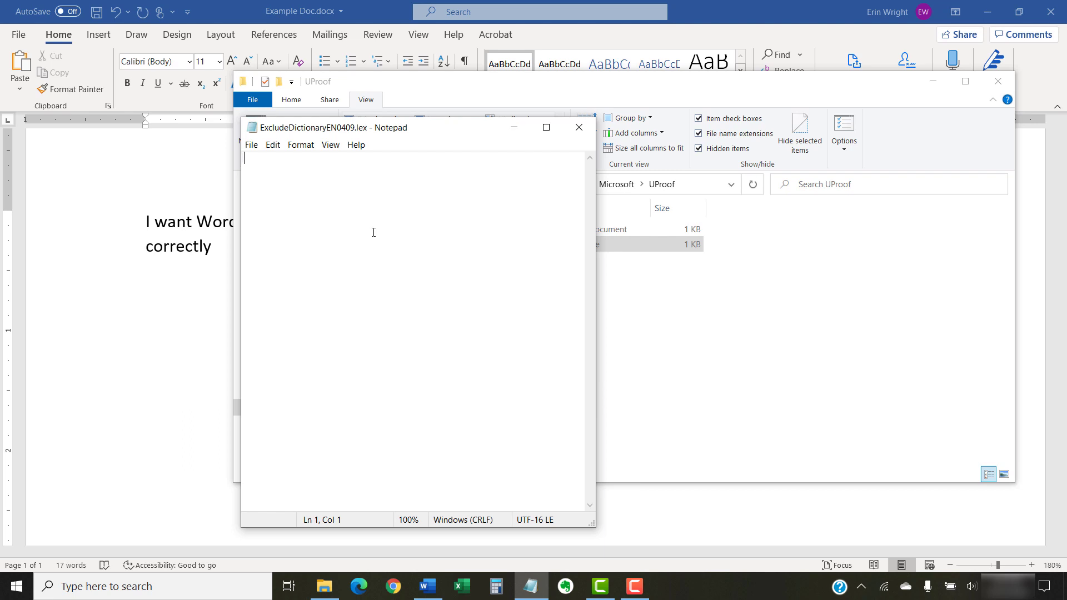
Paste 'confusing' and 'inappropriate' on separate lines, save the file and close Notepad
type("confusing inappropriate")
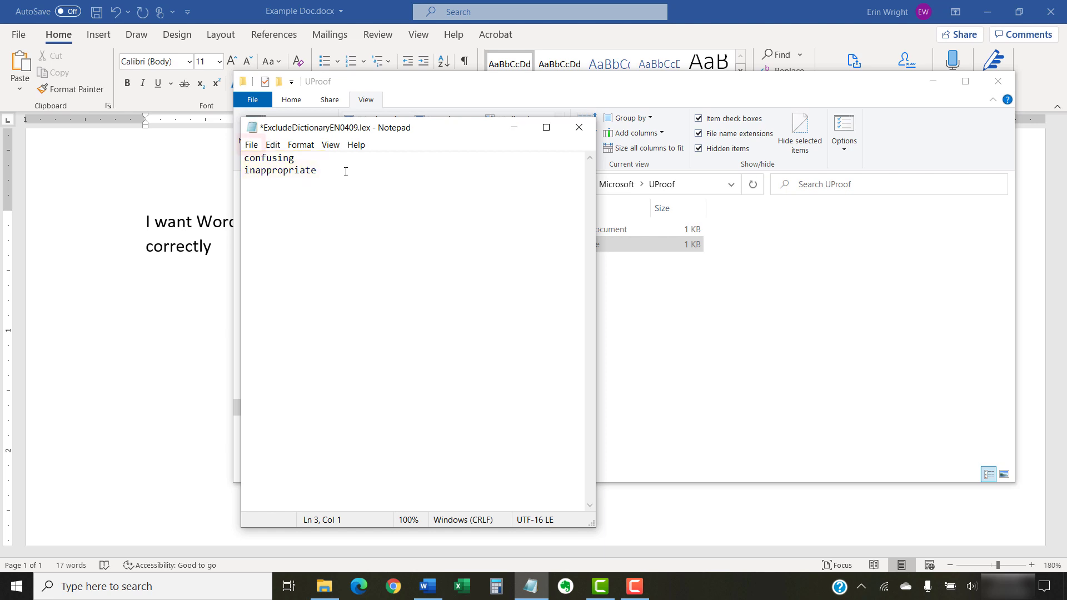
left_click(251, 144)
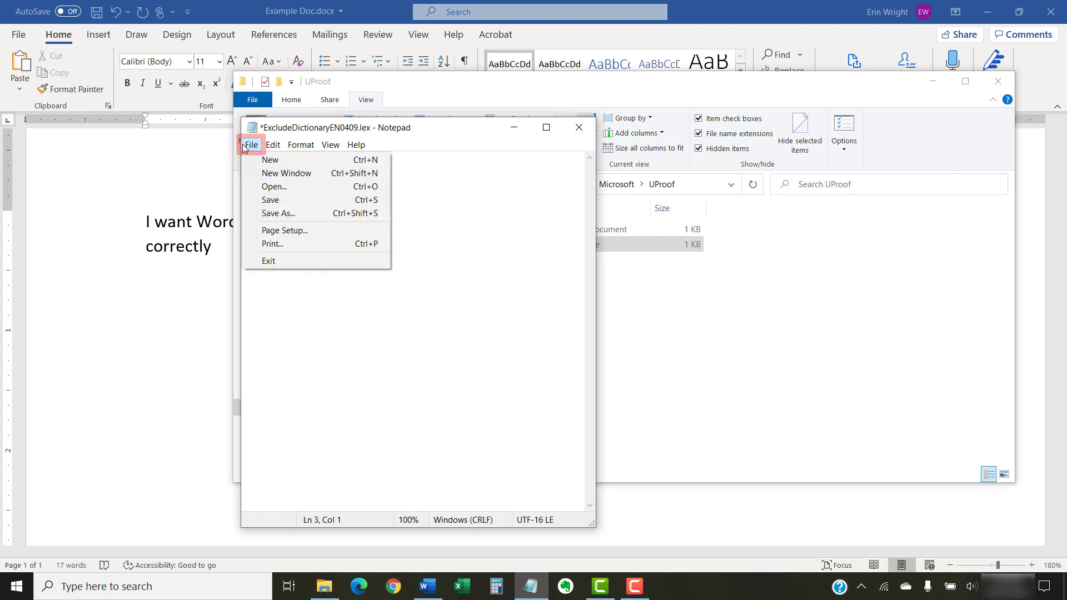
left_click(270, 200)
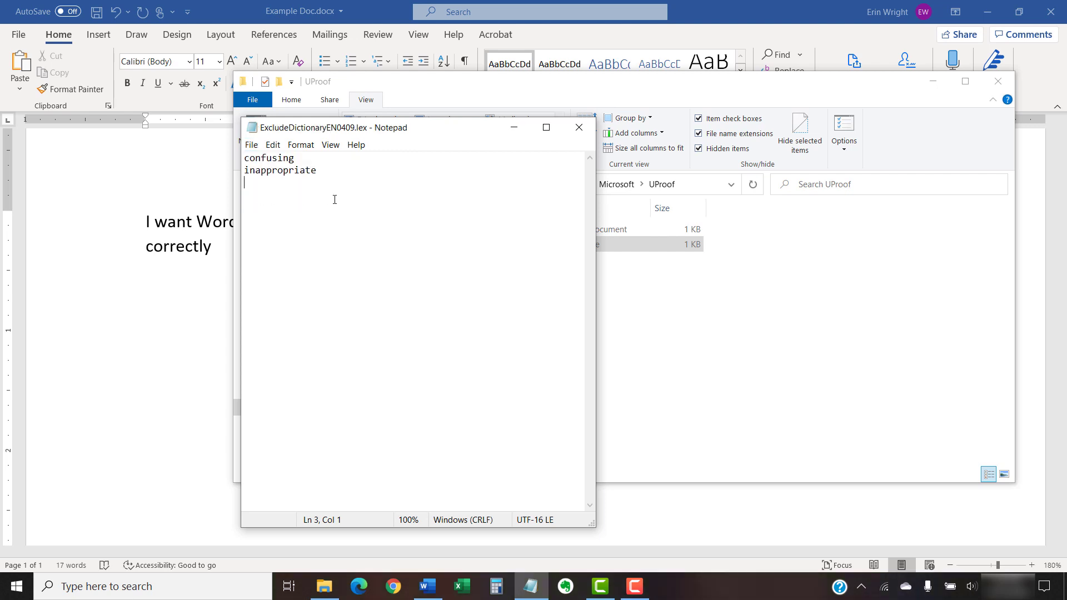
left_click(579, 128)
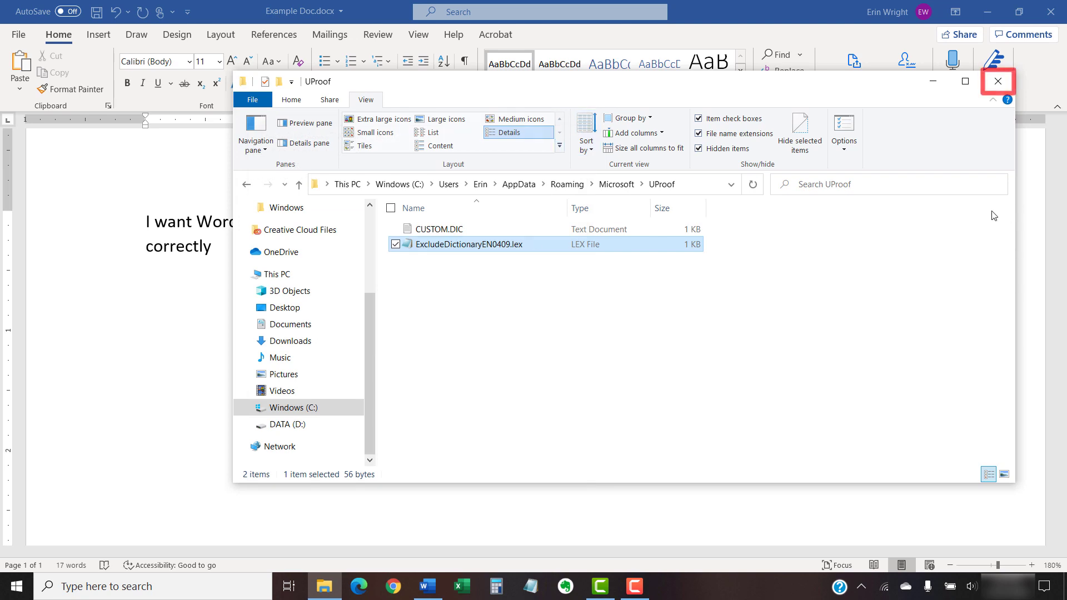
Close File Explorer, save the document and delete the space after 'inappropriate' so Word flags both words
left_click(998, 81)
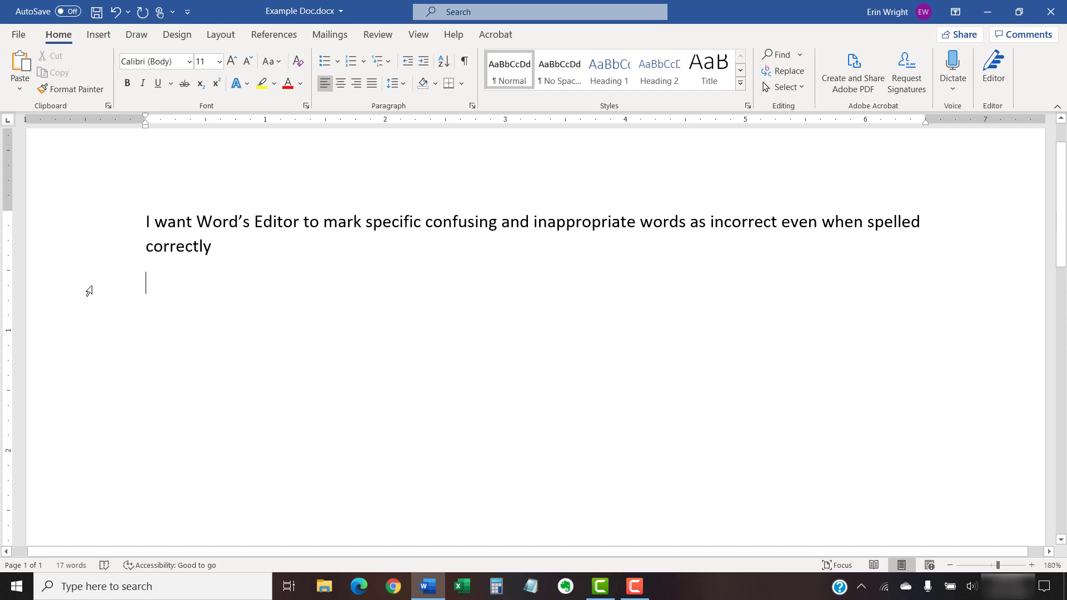
left_click(98, 11)
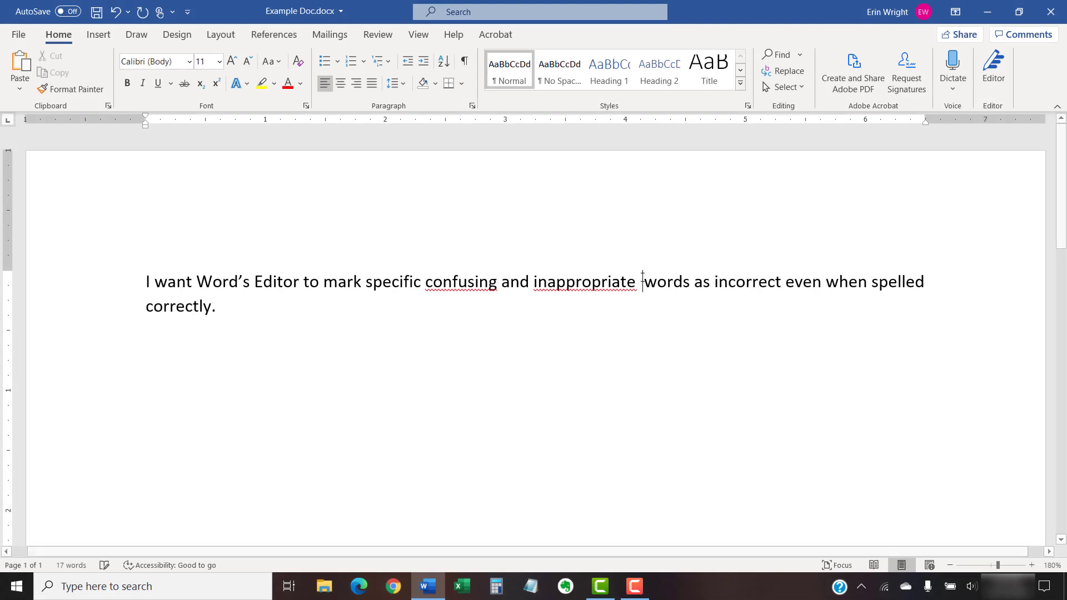
key("BackSpace")
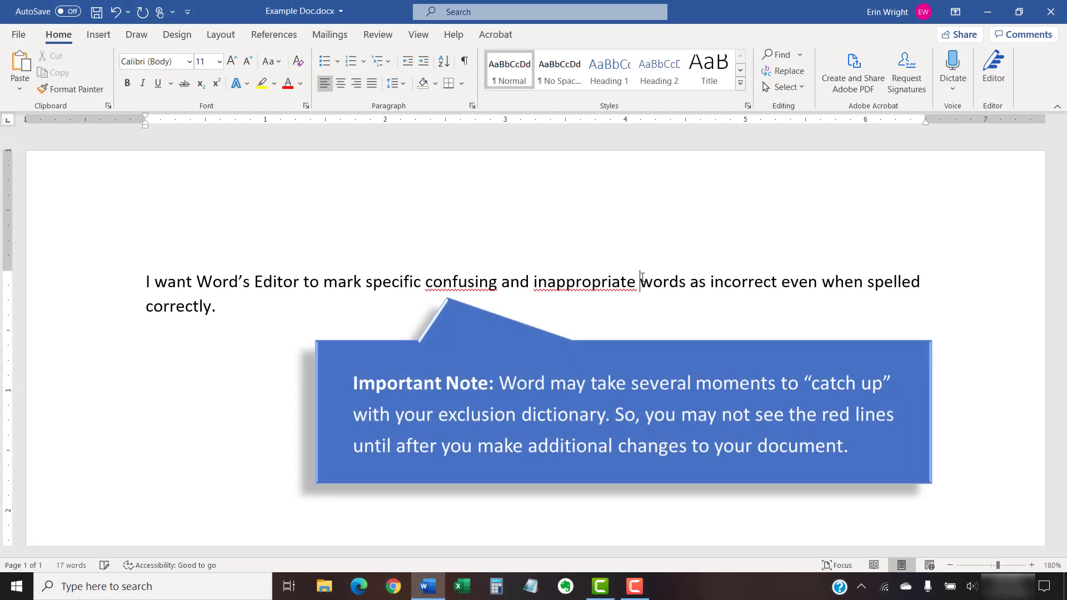